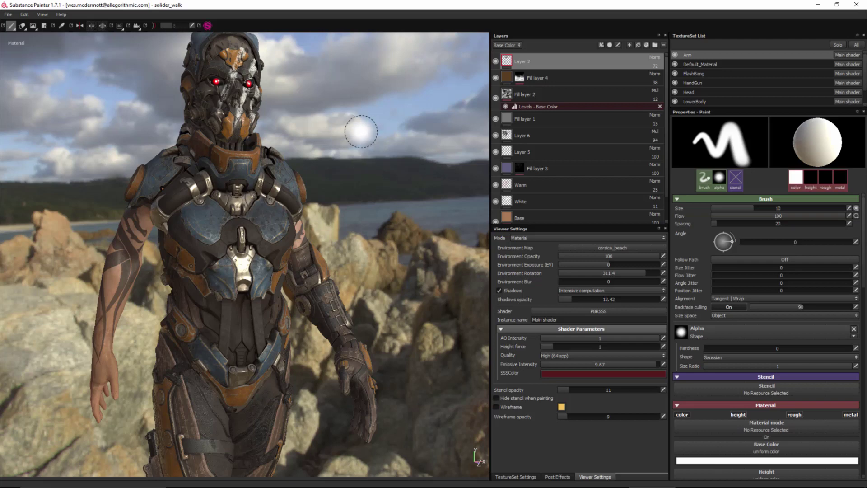
# Step: Open the Export textures dialog and include all eight texture sets
pyautogui.rightClick(346, 122)
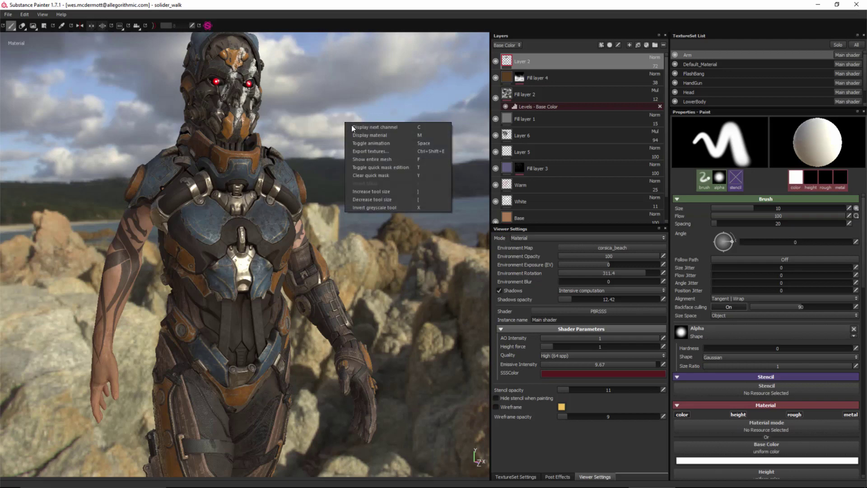
pyautogui.click(371, 151)
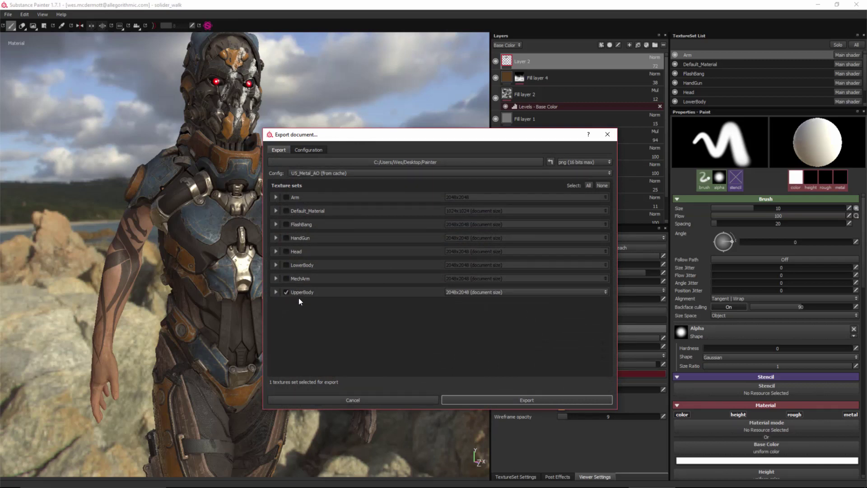
pyautogui.click(589, 185)
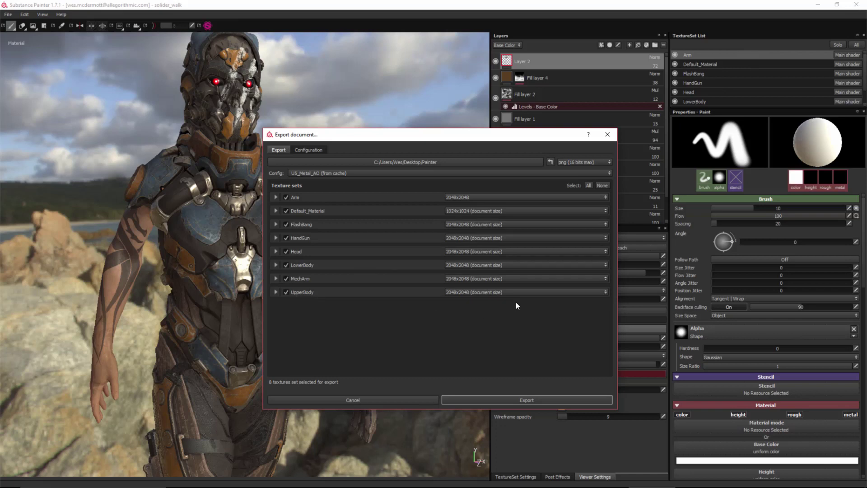
# Step: Set UpperBody's export size to 4096x4096
pyautogui.click(482, 292)
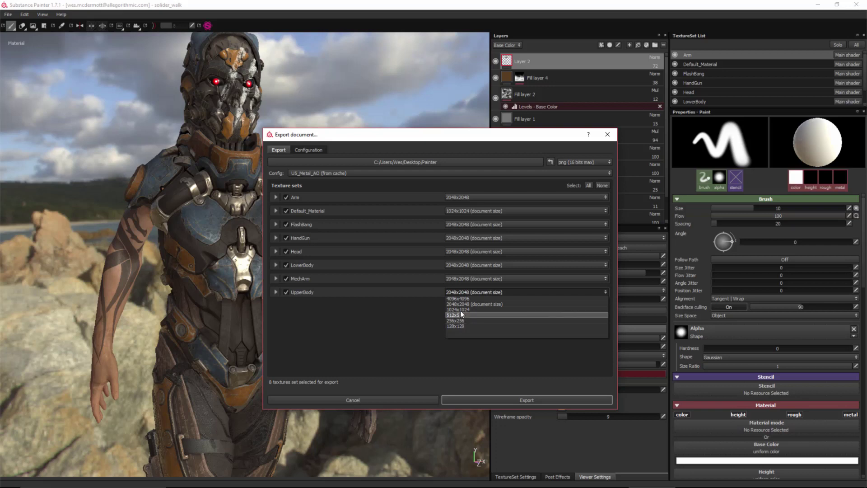
pyautogui.click(459, 309)
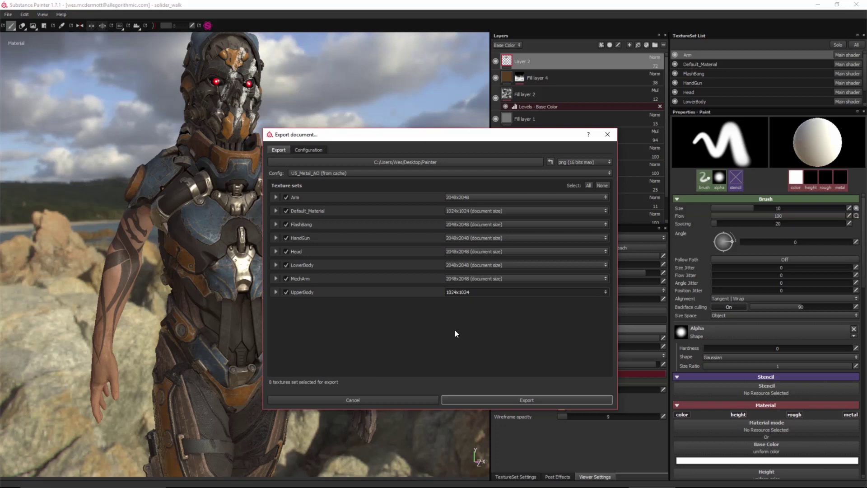
pyautogui.click(457, 292)
pyautogui.click(457, 297)
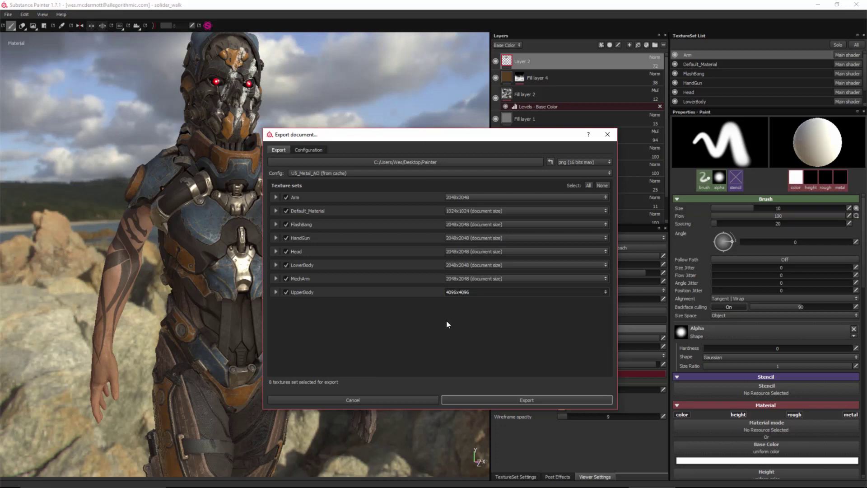
# Step: Change the export file format from png (16 bits max) to bmp (8 bits max)
pyautogui.click(583, 161)
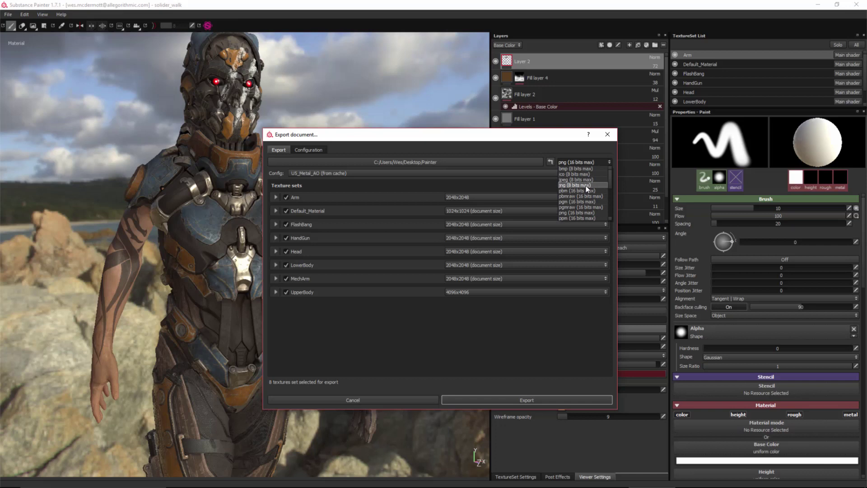
pyautogui.click(579, 213)
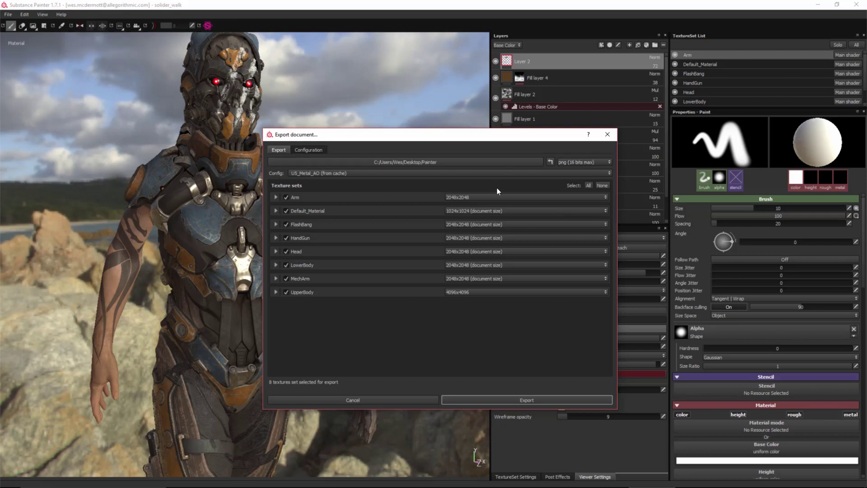
pyautogui.click(571, 161)
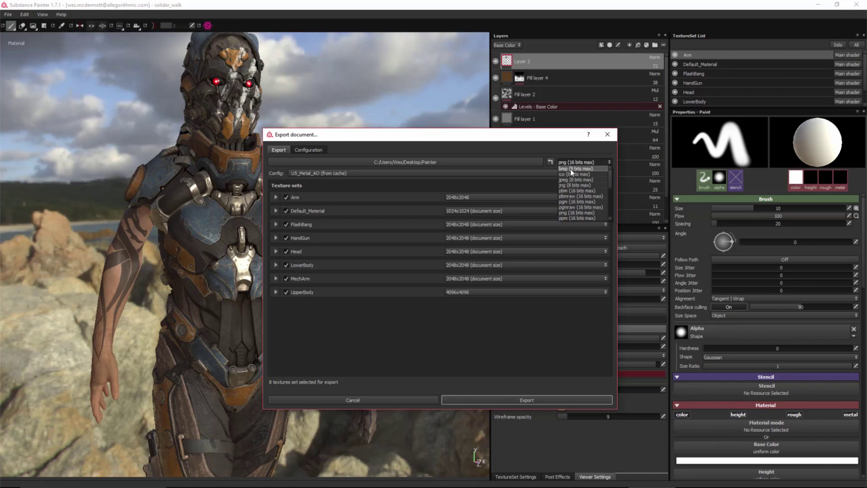
pyautogui.click(571, 168)
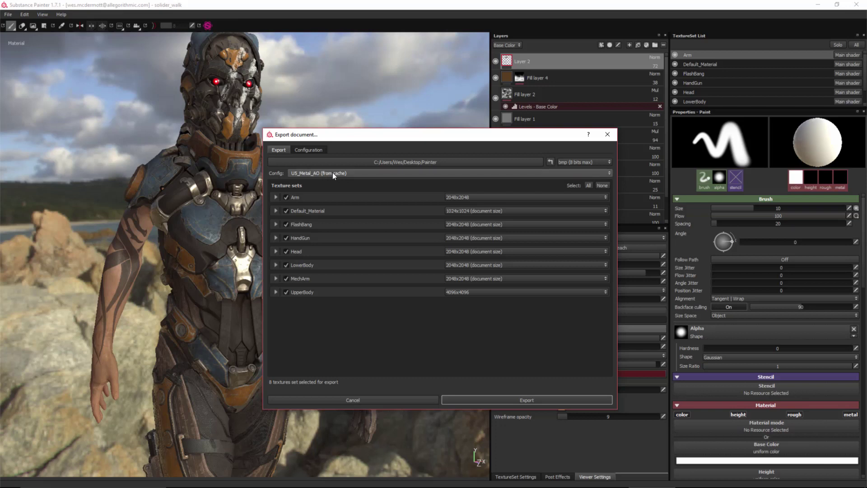
# Step: Show the Unity 5 (Standard Metallic) preset's four output maps on the Configuration tab
pyautogui.click(309, 149)
pyautogui.moveTo(340, 142); pyautogui.dragTo(332, 131)
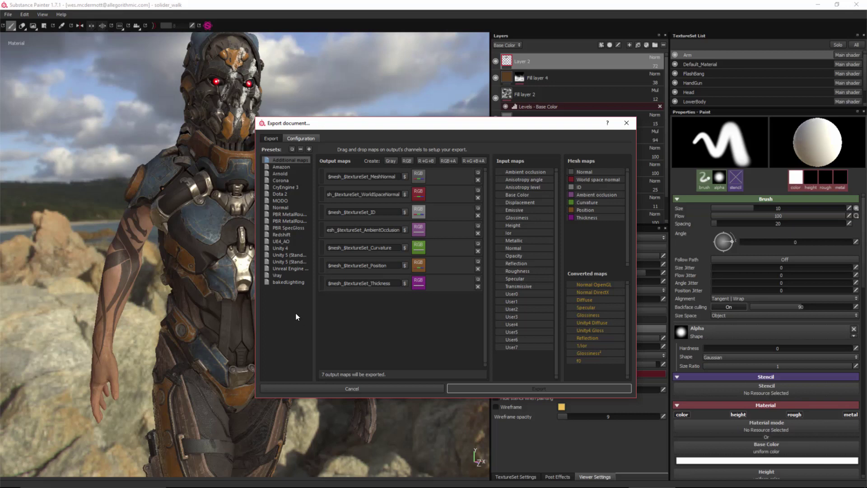
pyautogui.click(289, 255)
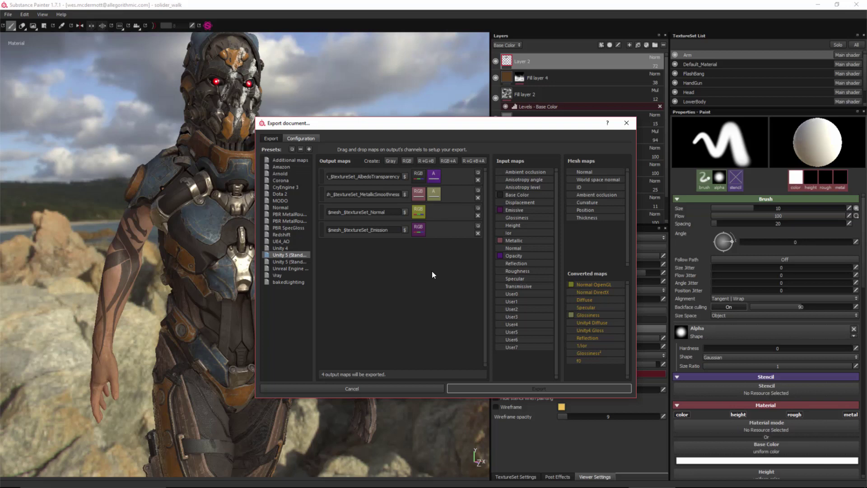
# Step: Duplicate the Unity 5 (Standard Metallic) preset and retype the copy's name as U5_Standard
pyautogui.rightClick(300, 255)
pyautogui.click(316, 263)
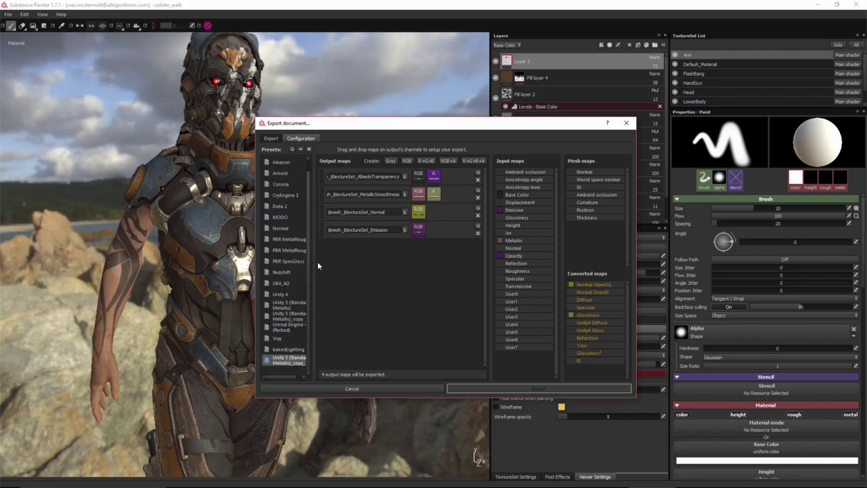
pyautogui.rightClick(289, 360)
pyautogui.write('U')
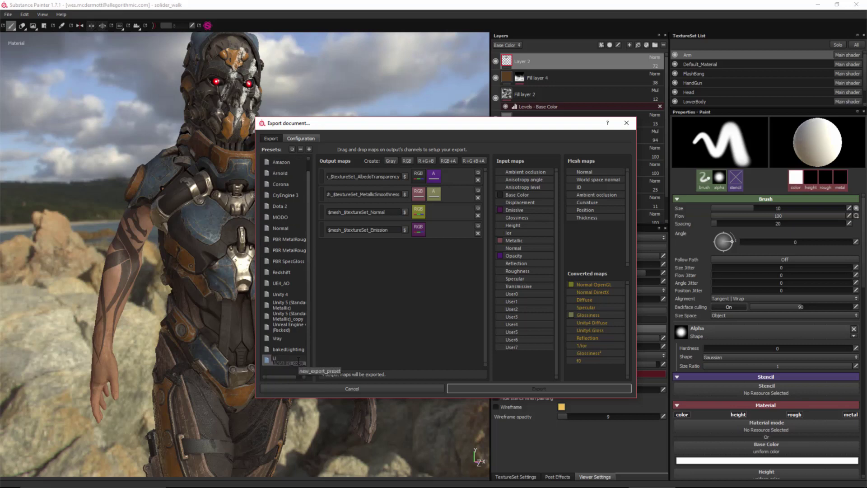
pyautogui.write('5_Standard_A')
# Step: Commit the U5_Standard_AO name and add a Grayscale map from mesh Ambient occlusion's gray channel
pyautogui.press('Return')
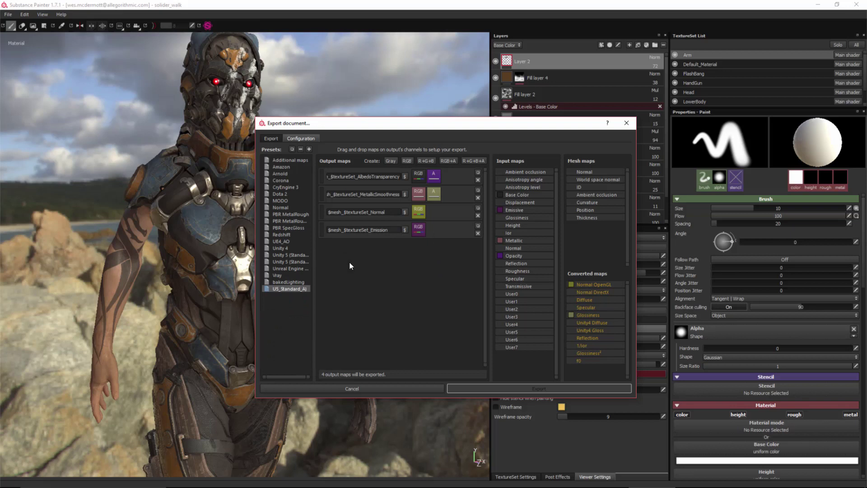
pyautogui.click(391, 161)
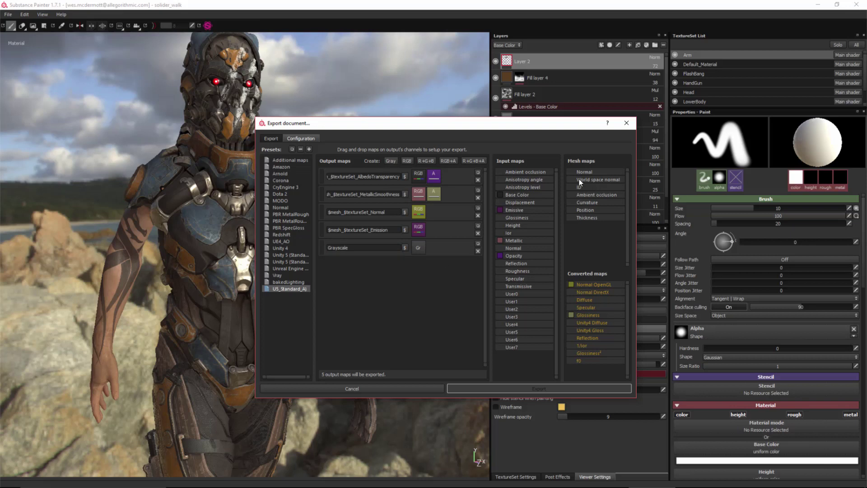
pyautogui.moveTo(477, 124); pyautogui.dragTo(412, 121)
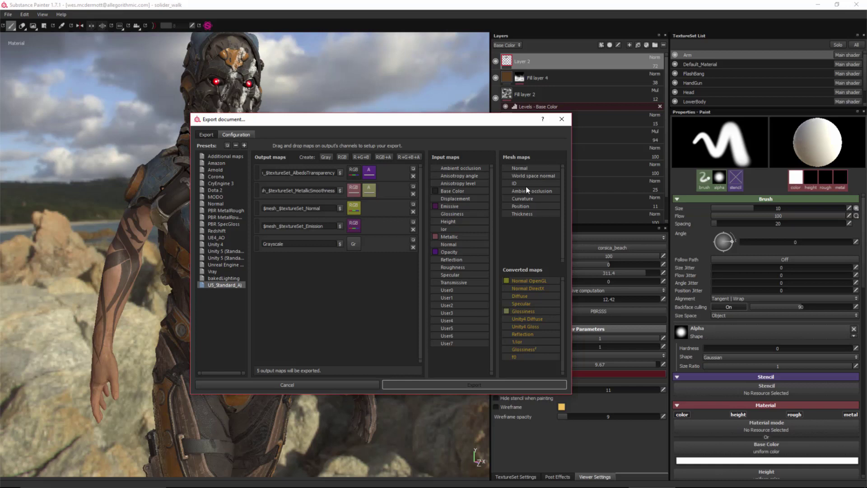
pyautogui.moveTo(550, 193); pyautogui.dragTo(354, 244)
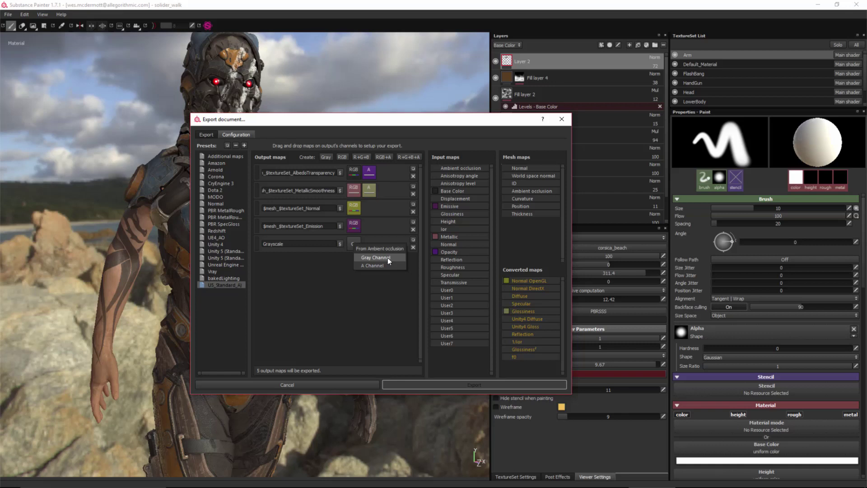
pyautogui.click(387, 258)
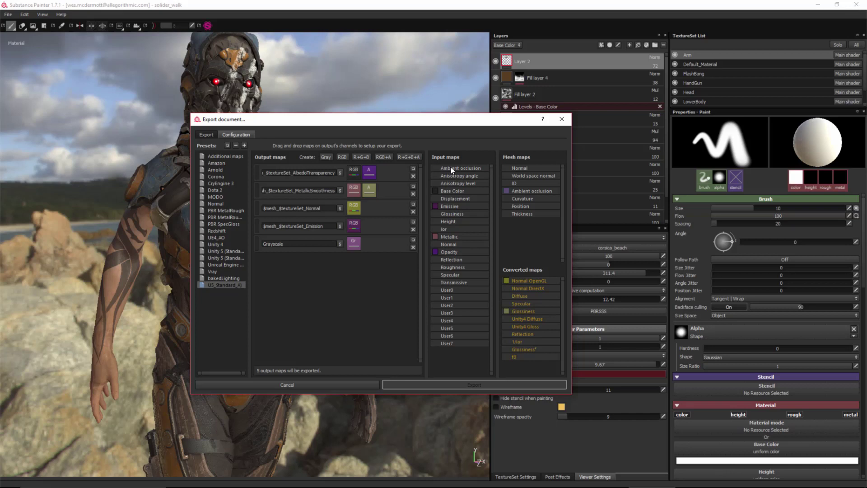
pyautogui.moveTo(450, 167); pyautogui.dragTo(352, 242)
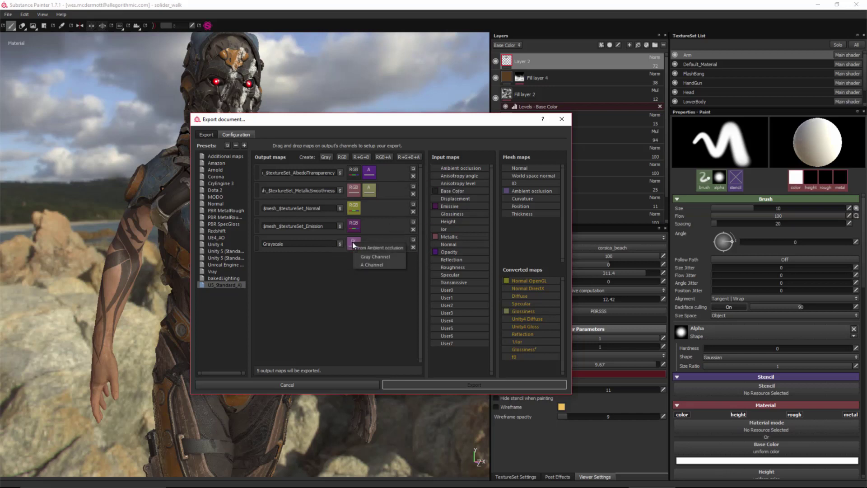
pyautogui.click(376, 257)
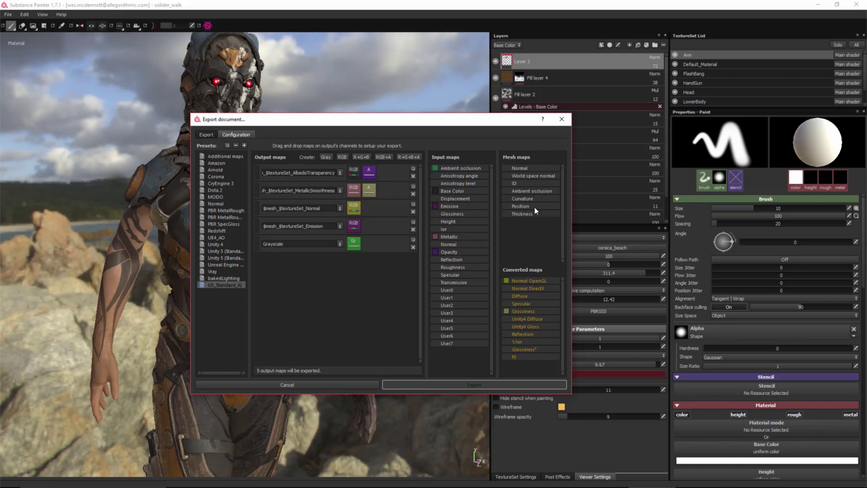
pyautogui.moveTo(535, 191); pyautogui.dragTo(356, 245)
pyautogui.click(380, 258)
# Step: Name the Grayscale map $mesh_$textureSet_AO using the Emission map's naming pattern
pyautogui.moveTo(327, 226); pyautogui.dragTo(253, 245)
pyautogui.write('$mesh_$textureSet_Emission')
pyautogui.write('AO')
# Step: Choose the custom Unity 5 preset as the Export tab's config
pyautogui.click(209, 134)
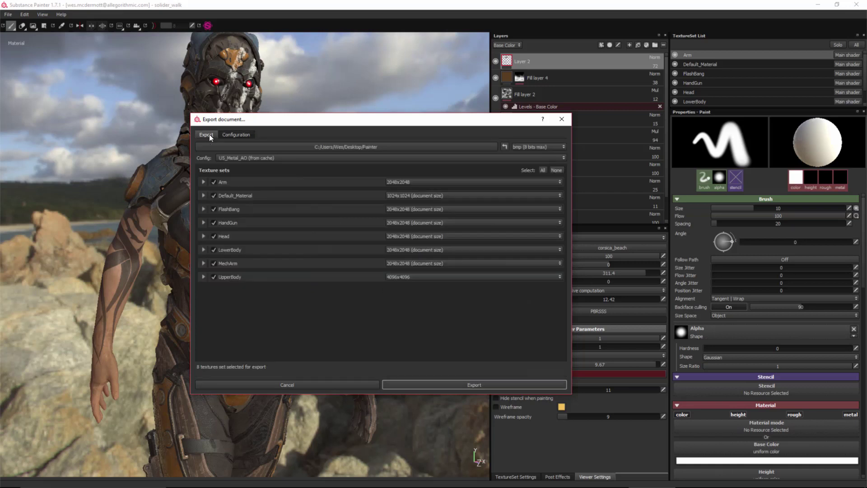
pyautogui.click(265, 158)
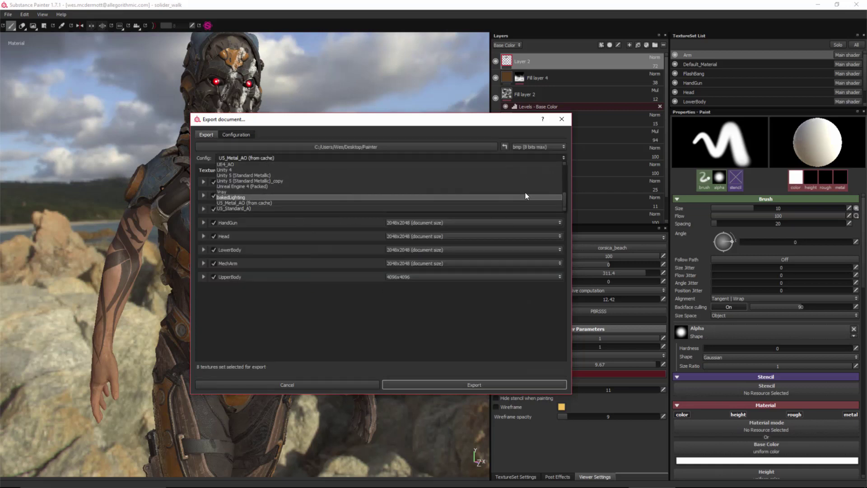
pyautogui.click(234, 209)
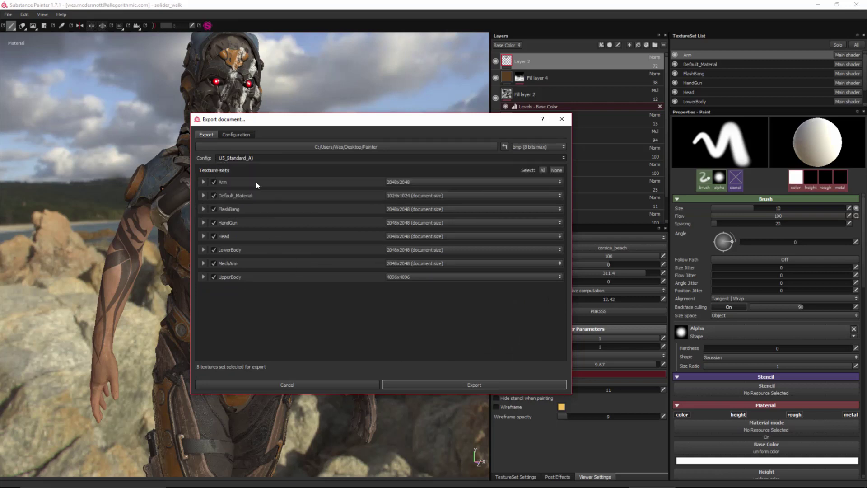
# Step: Correct the custom preset's name to U5_Standard_AO and return to the Export tab
pyautogui.click(235, 136)
pyautogui.rightClick(232, 285)
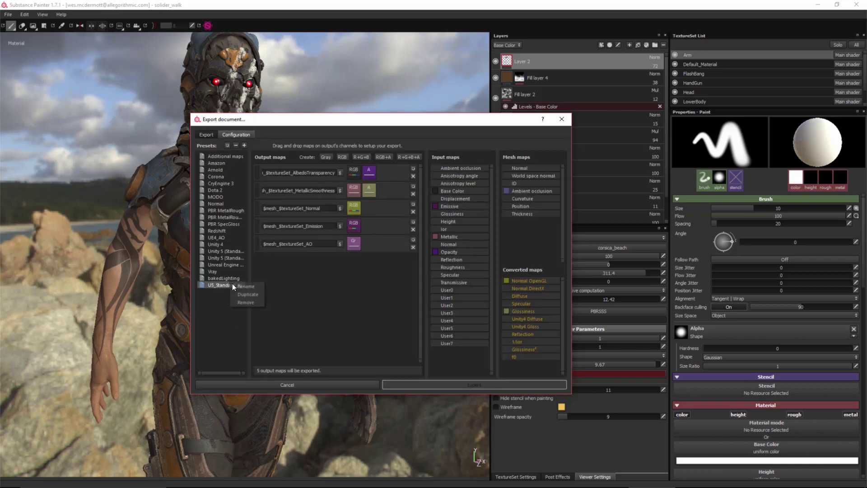
pyautogui.click(245, 286)
pyautogui.press('Return')
pyautogui.click(206, 135)
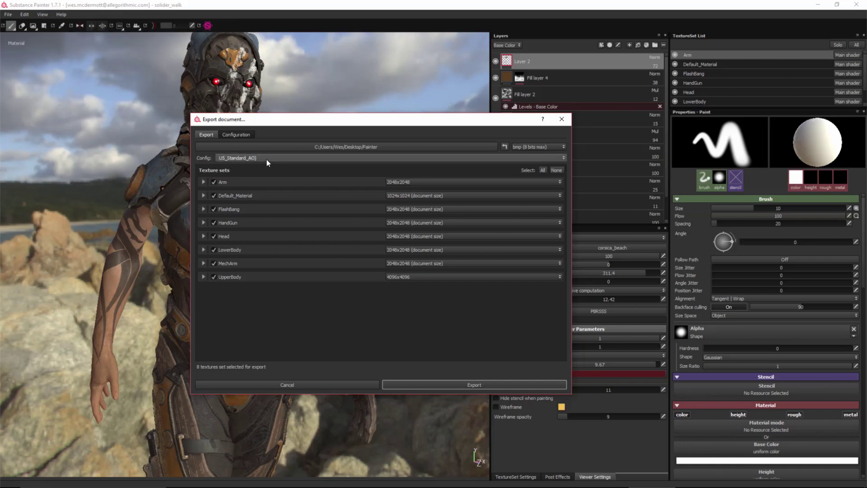
# Step: Change UpperBody's export size from 4096x4096 to 2048x2048 (document size)
pyautogui.click(400, 277)
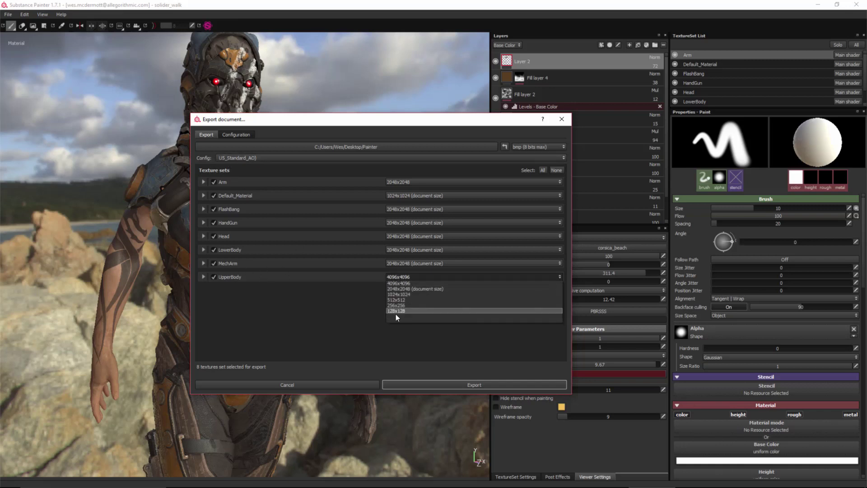
pyautogui.click(397, 287)
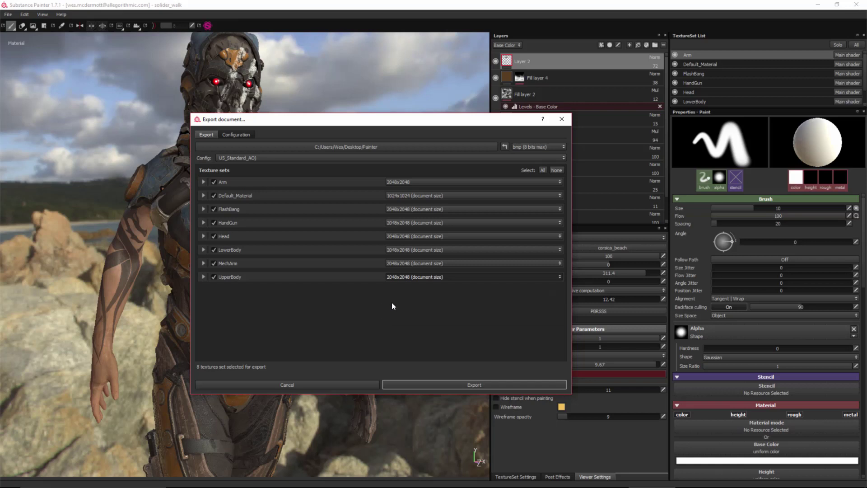